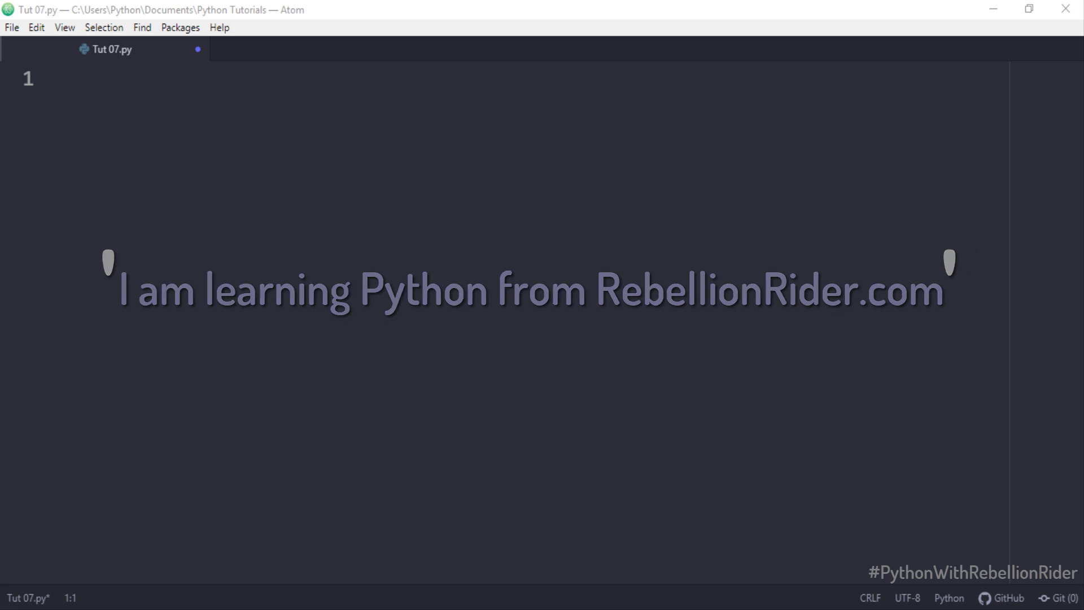
- Add print ('I am learning Python from RebellionRider.com') on line 2, save and run
key(Return)
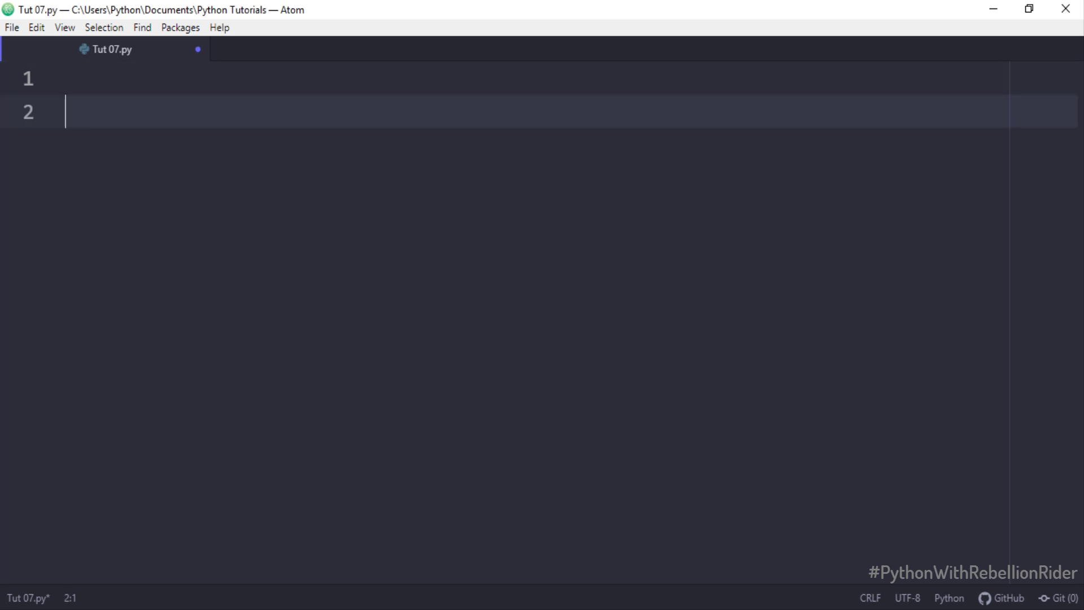
text(print ('I am learning)
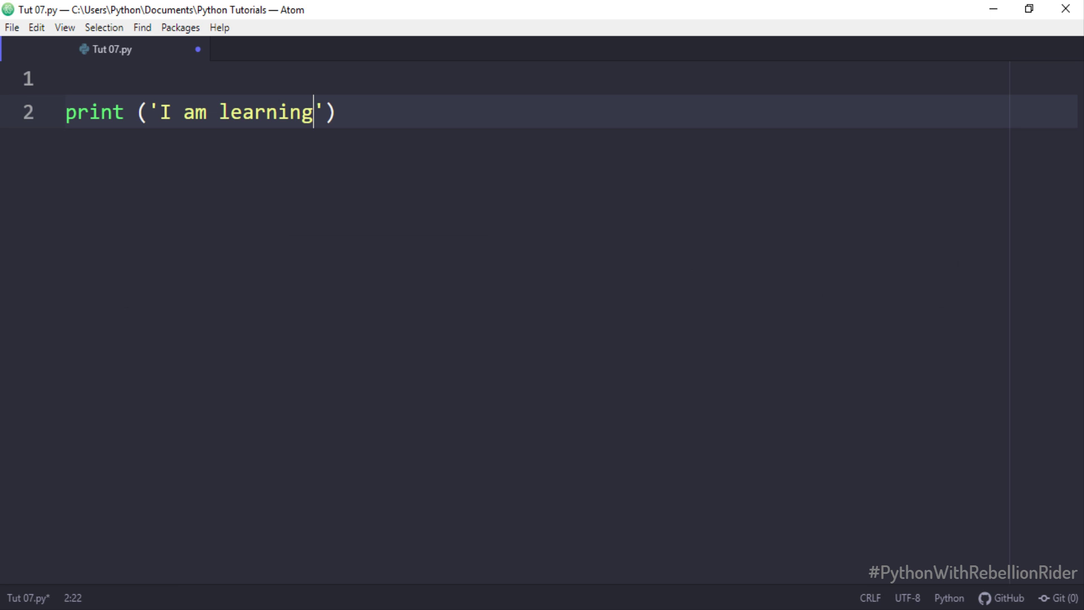
text( Python from RebellionRider.com)
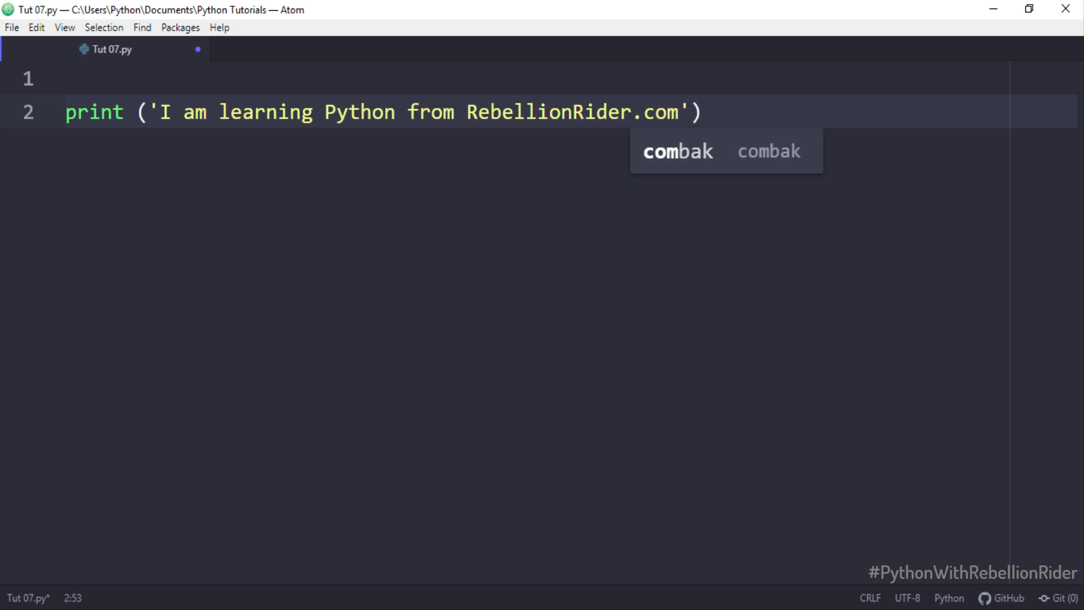
key(End)
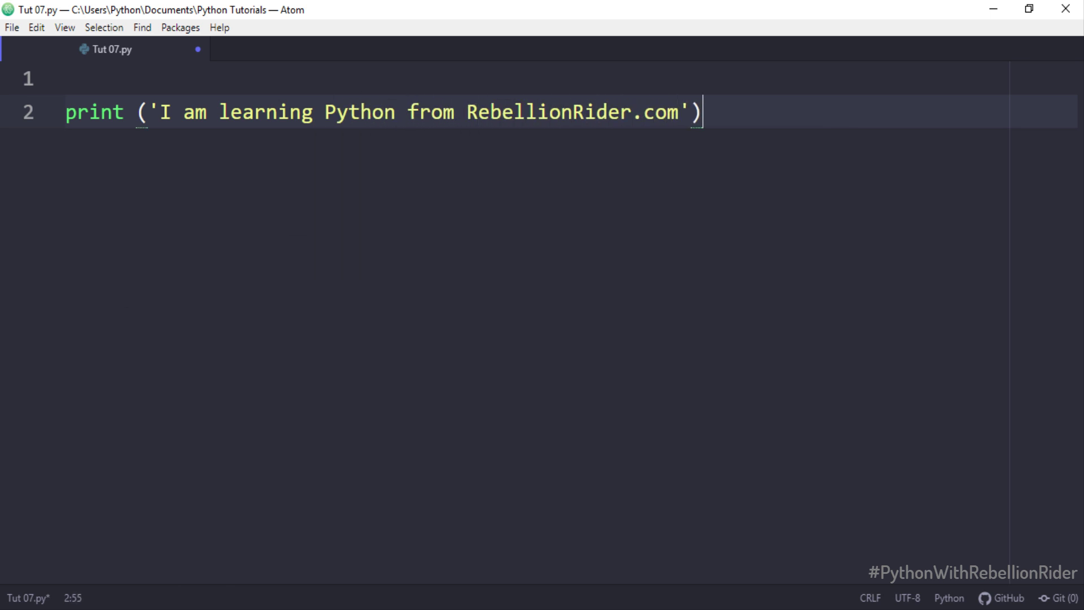
key(ctrl+s)
key(ctrl+shift+b)
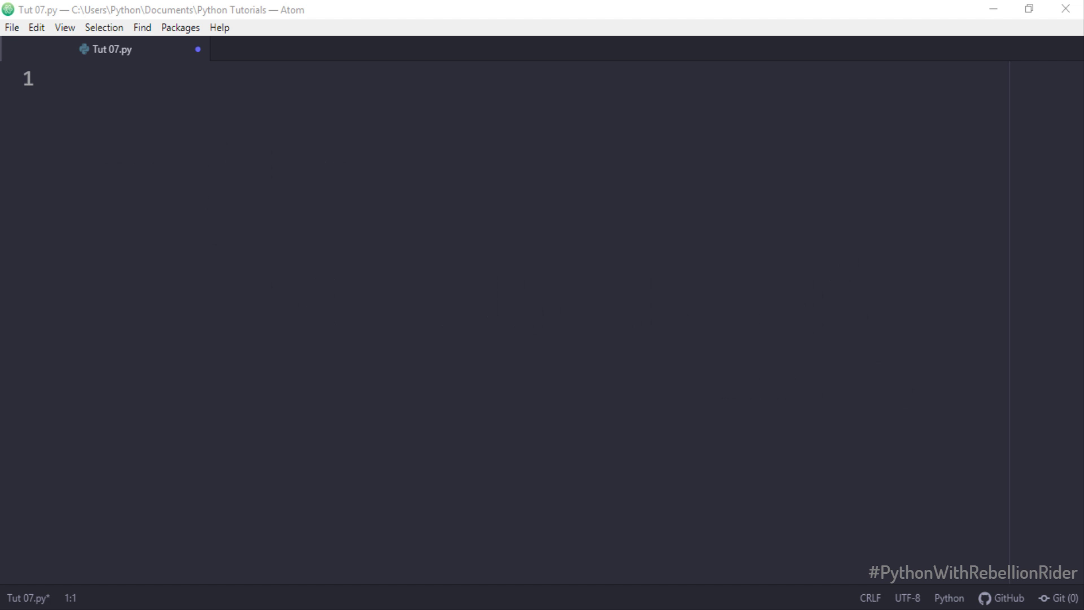
- Add print ('What's up Internet') on line 2, save and run it, hitting a SyntaxError
key(Return)
text(print ('What)
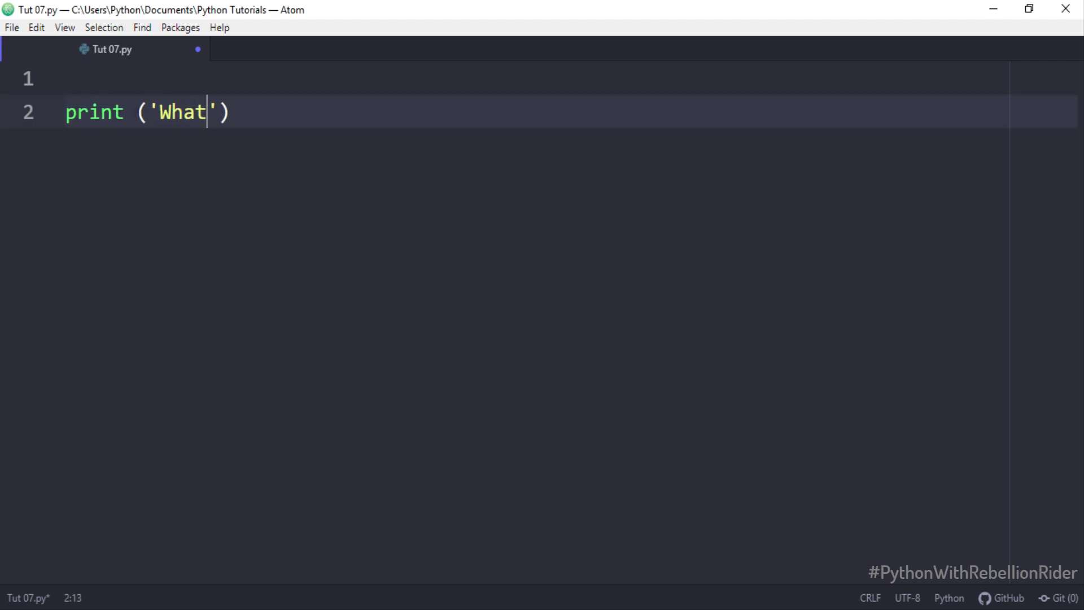
text('s up Internet)
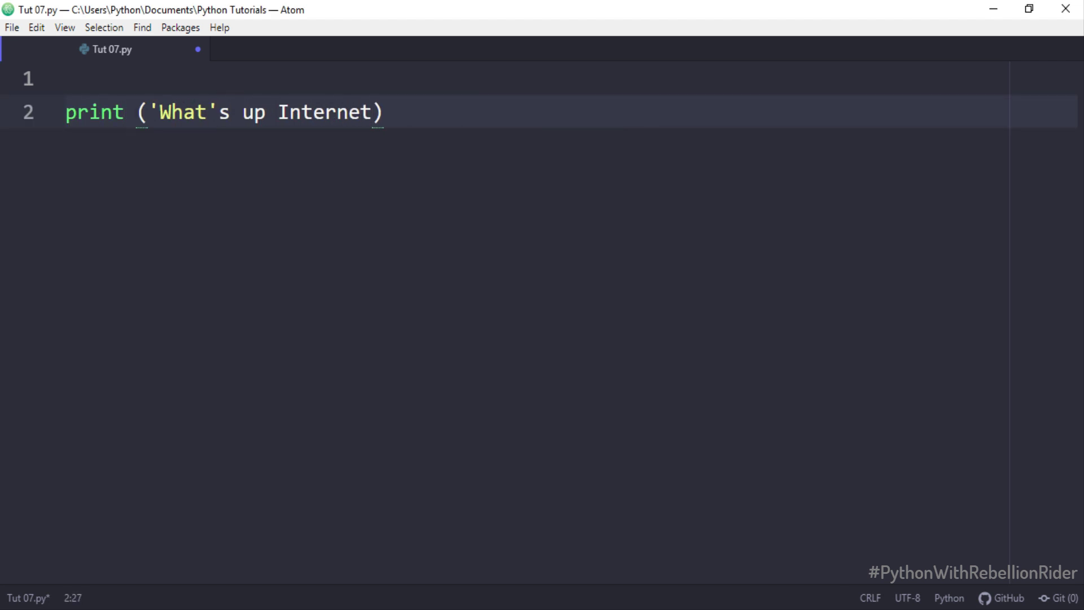
text(')
key(ctrl+s)
key(ctrl+shift+b)
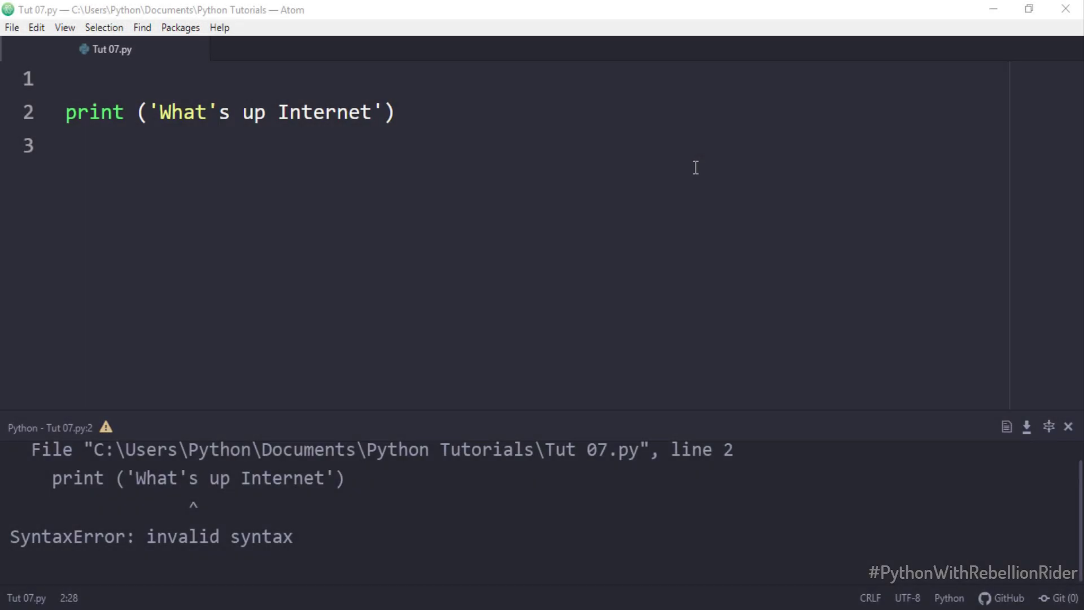
- Replace the single-quoted string with "What's Up Internet!", then save and run the script
drag(383, 111, 150, 111)
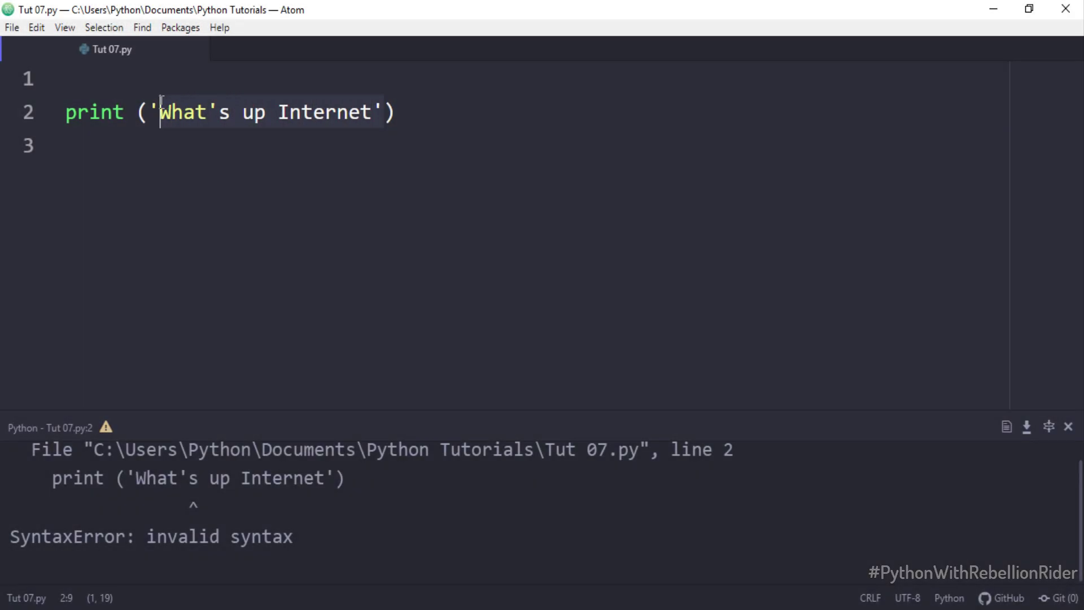
key(Delete)
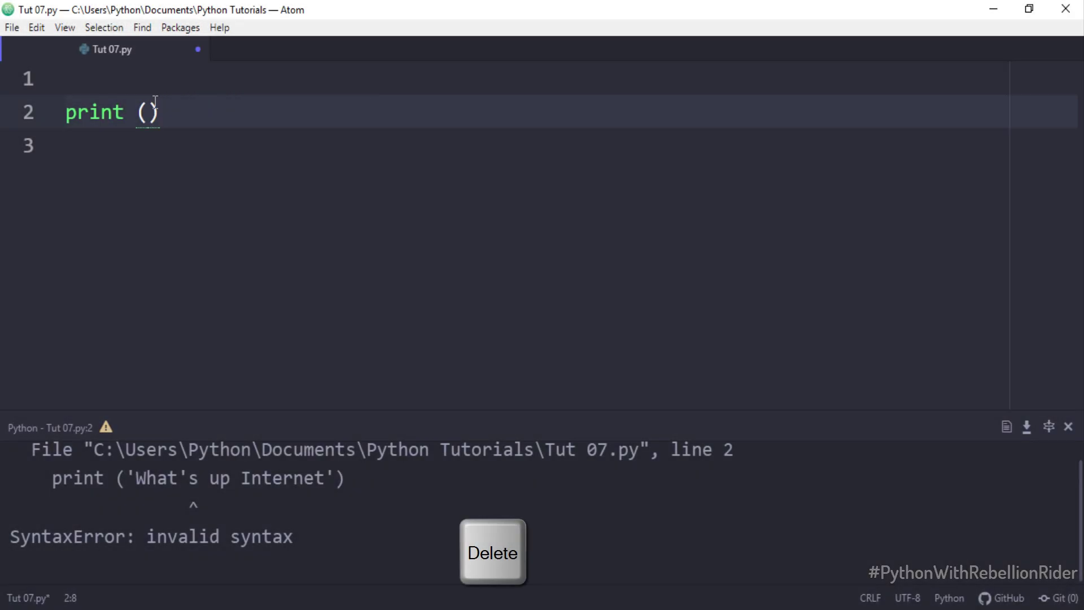
text("What's Up Interne)
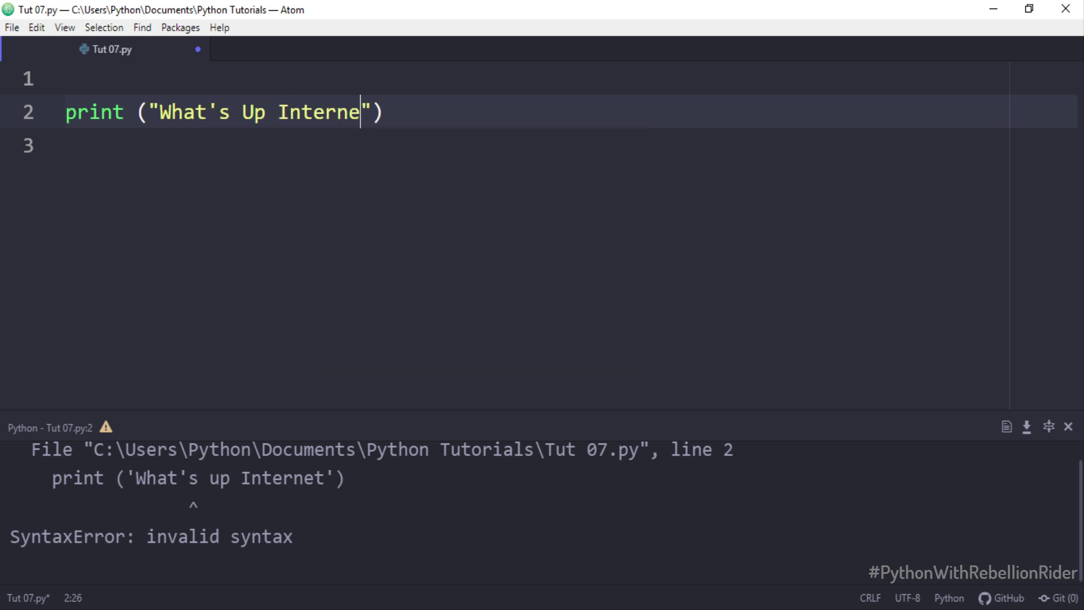
text(t!)
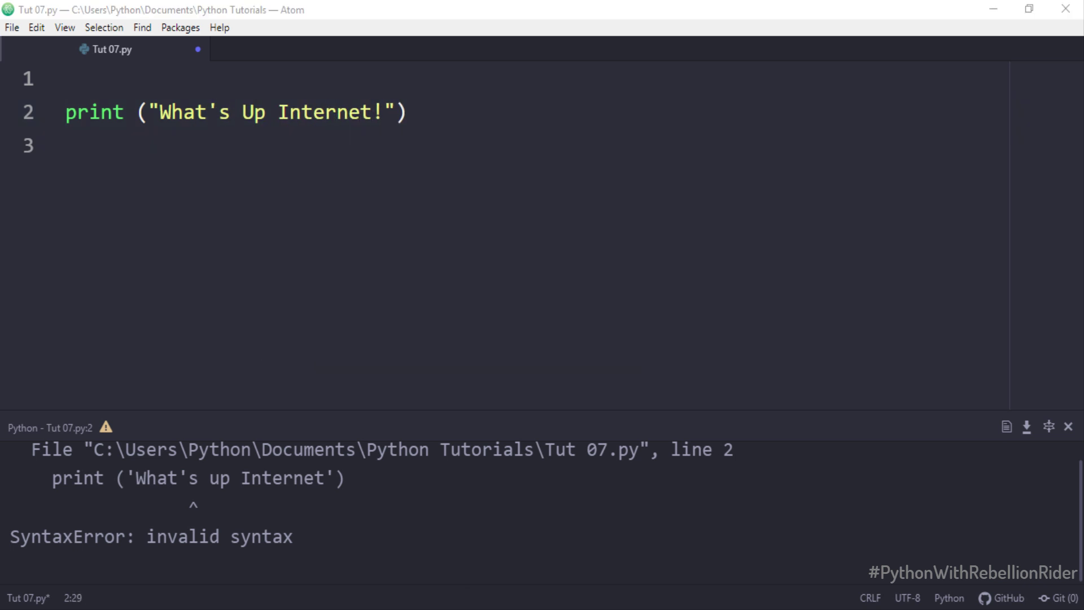
key(ctrl+s)
key(ctrl+shift+b)
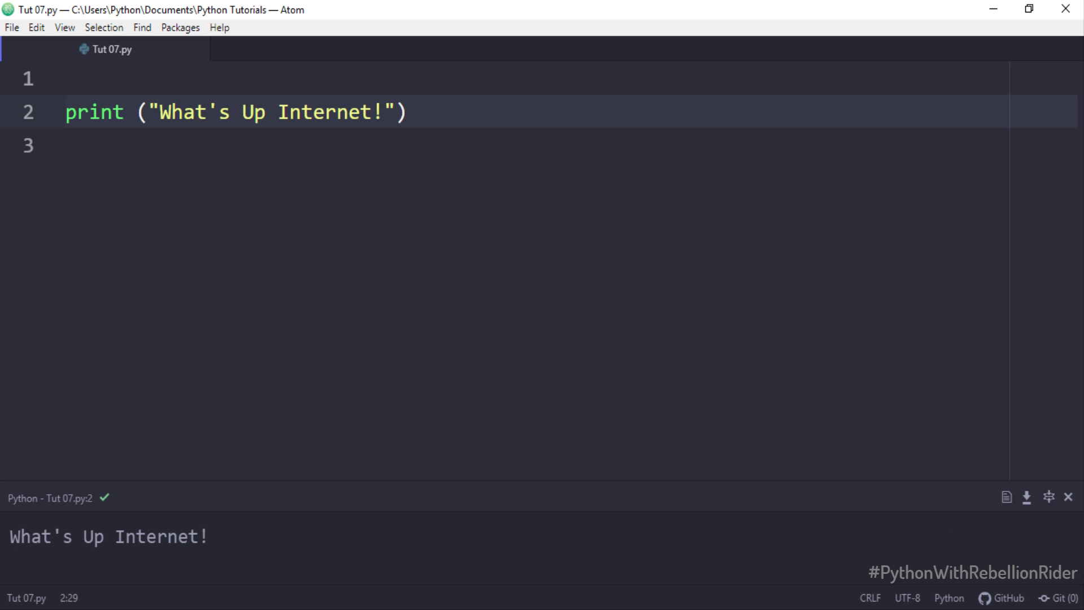
key(alt+Tab)
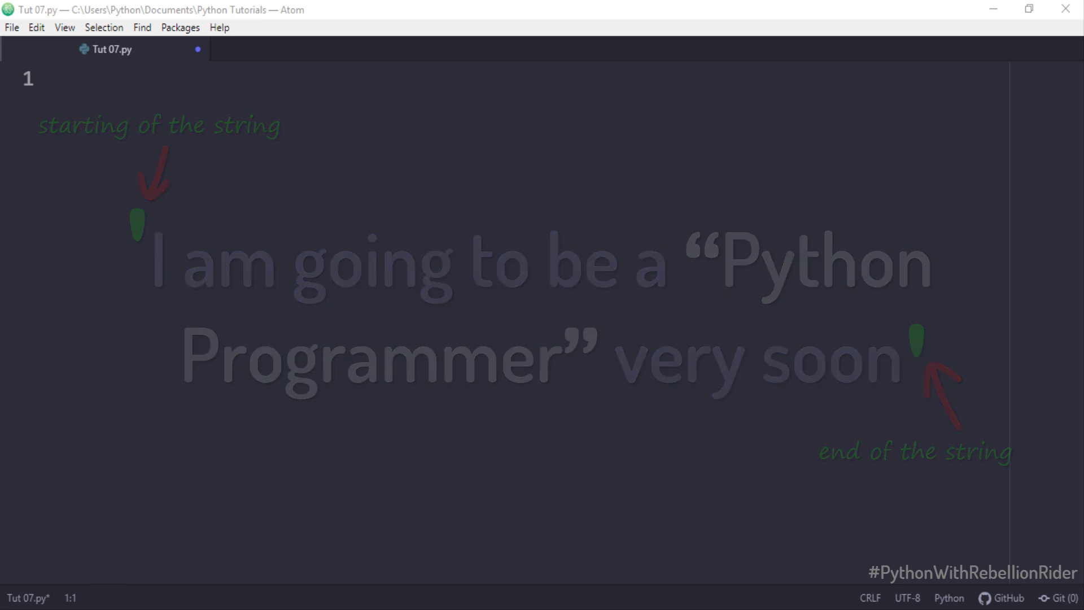
- Add print ('I am going to be a "Python Programmer" very soon') on line 2 and run it
key(Return)
text(print)
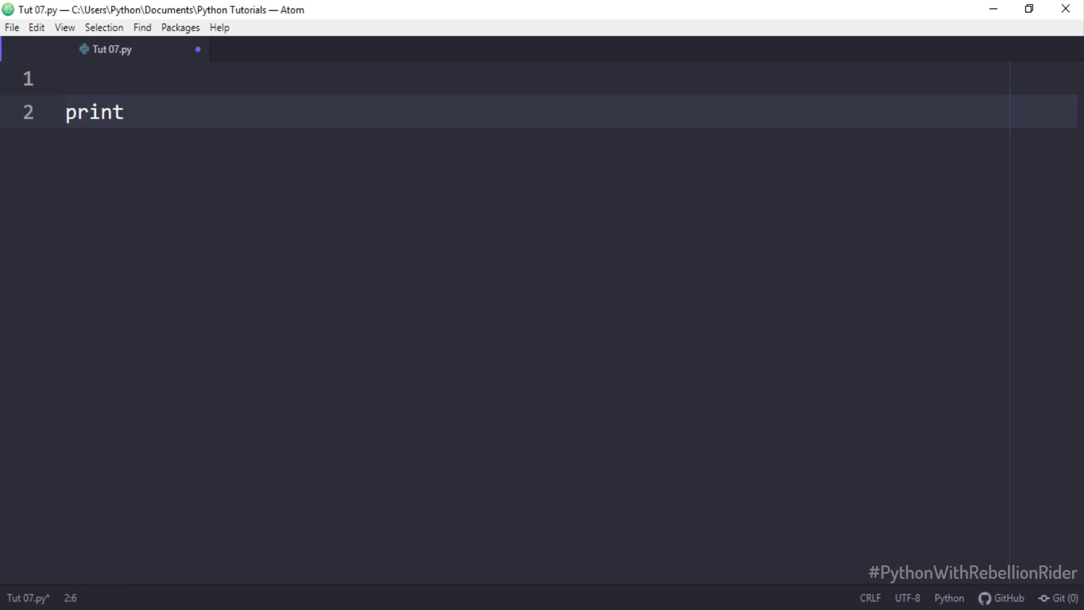
text( ()'I' am going t)
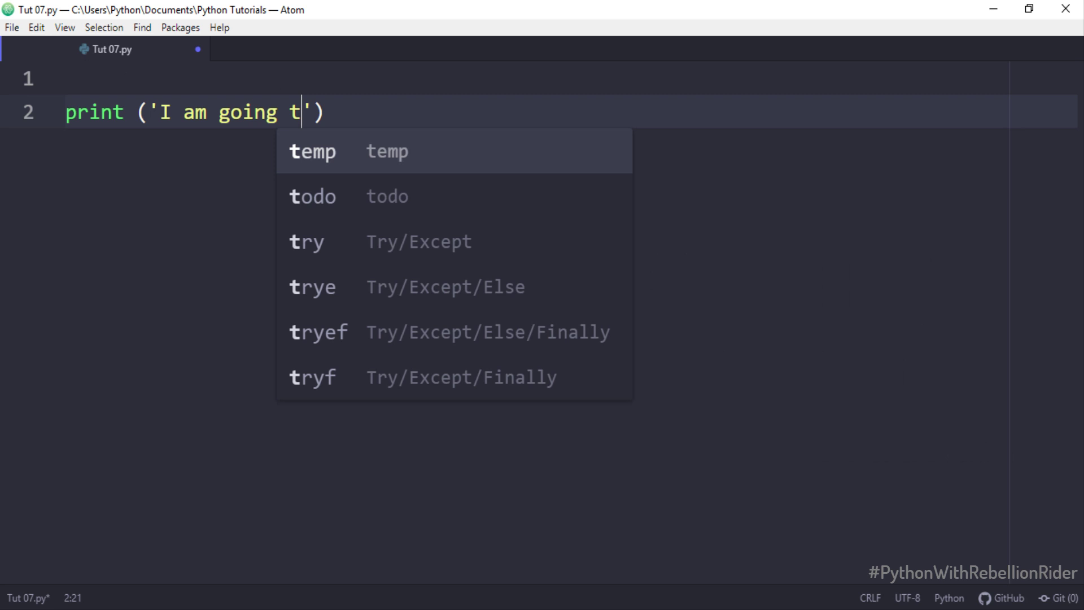
text(o be a "P"ython Progr)
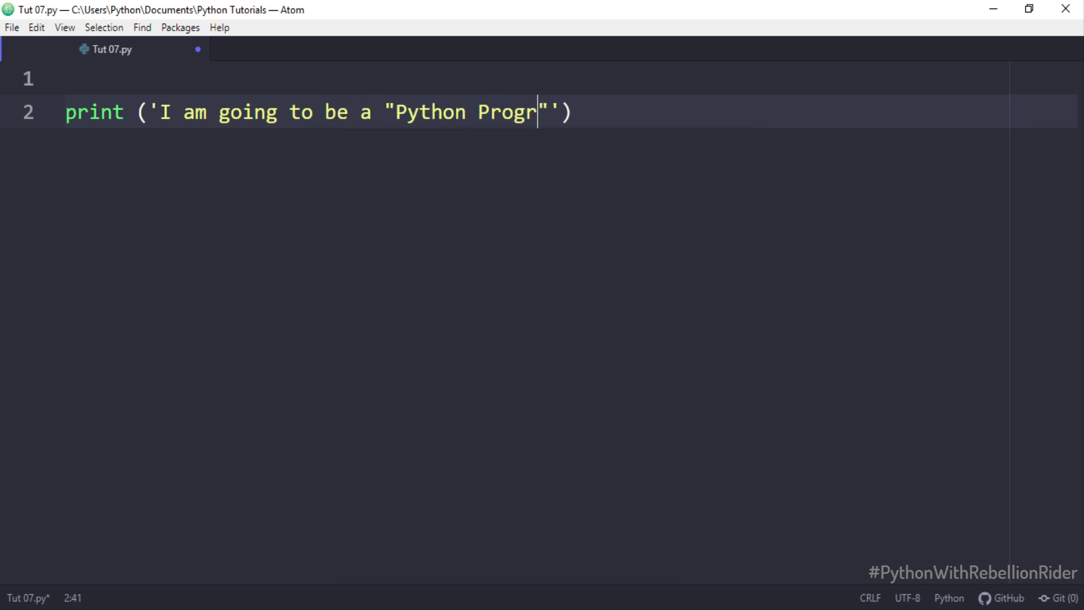
text(ammer)
key(Right)
text(very soon)
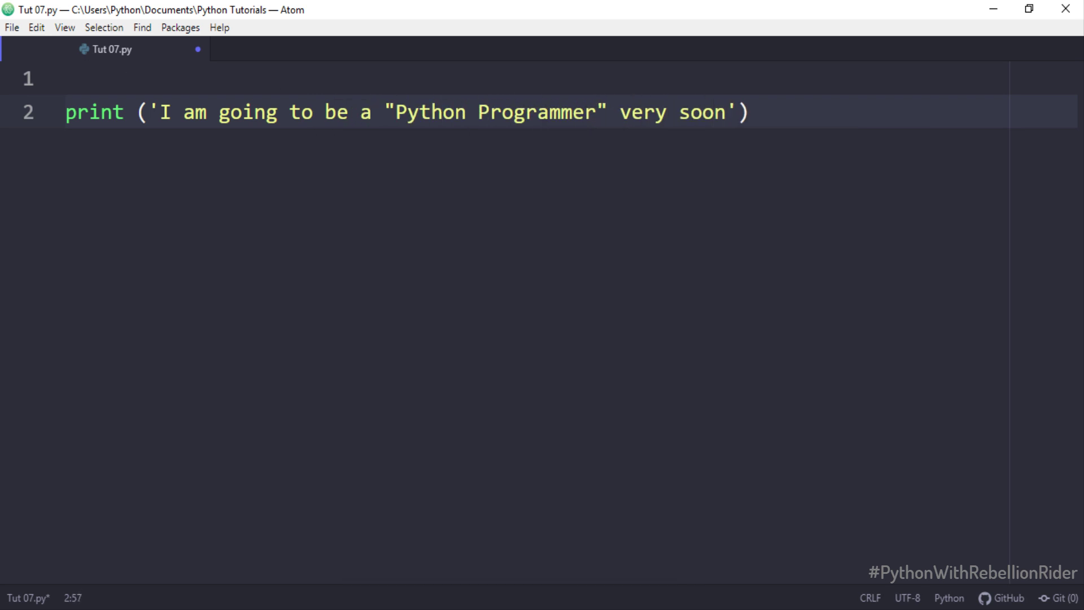
click(779, 113)
key(ctrl+shift+b)
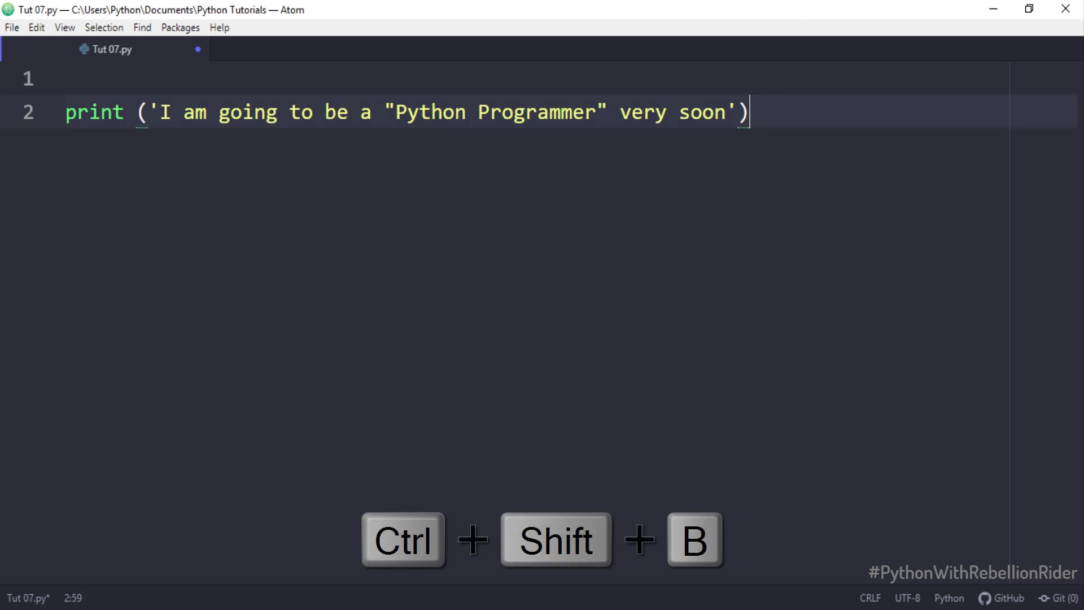